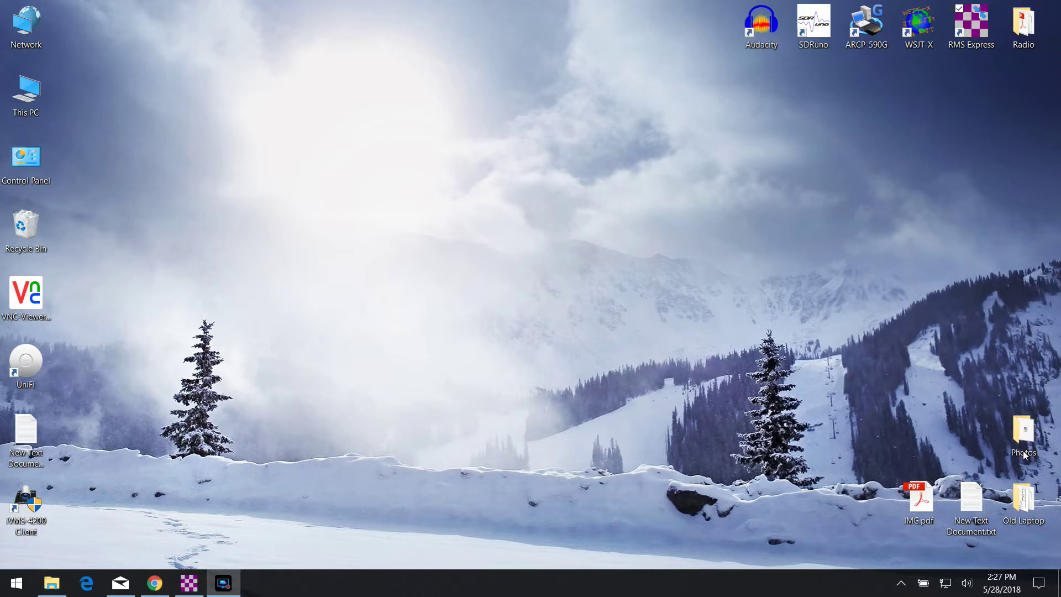
Open Bluetooth & other devices settings from the tray Bluetooth icon and select the paired TH-D74.
click(901, 584)
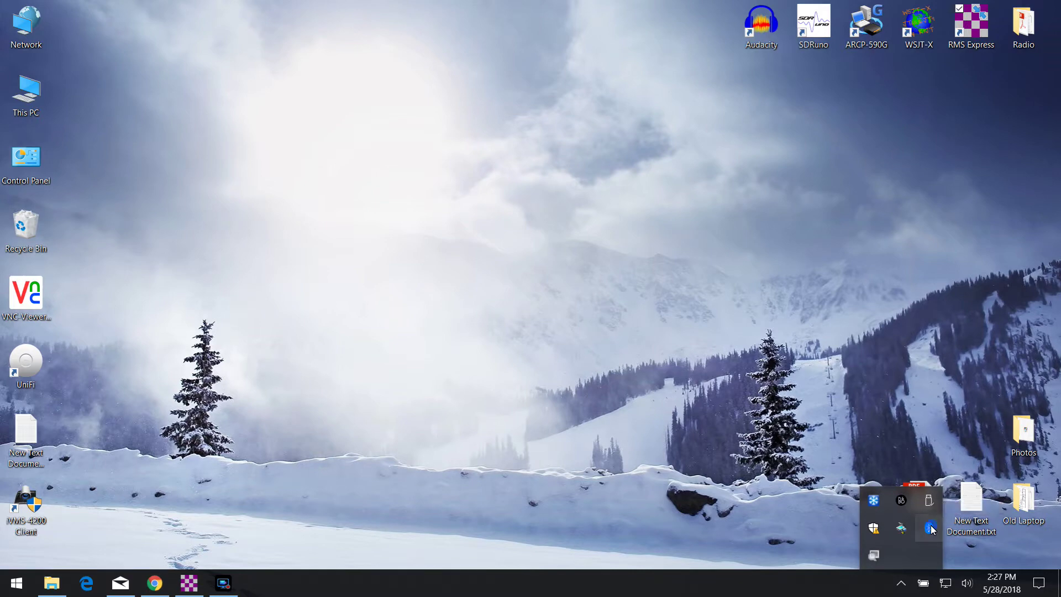
right_click(931, 529)
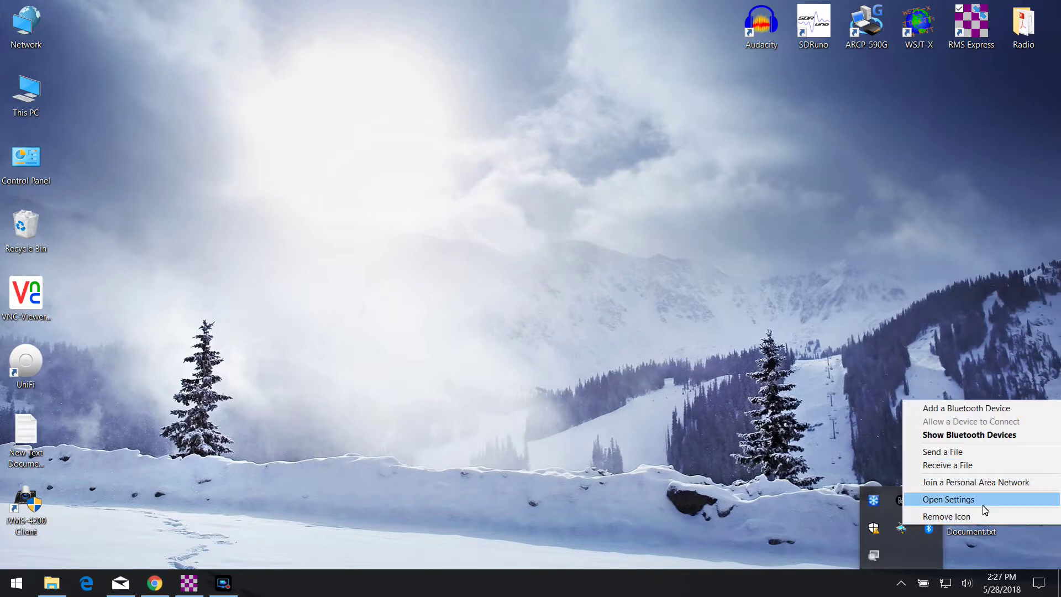
click(949, 499)
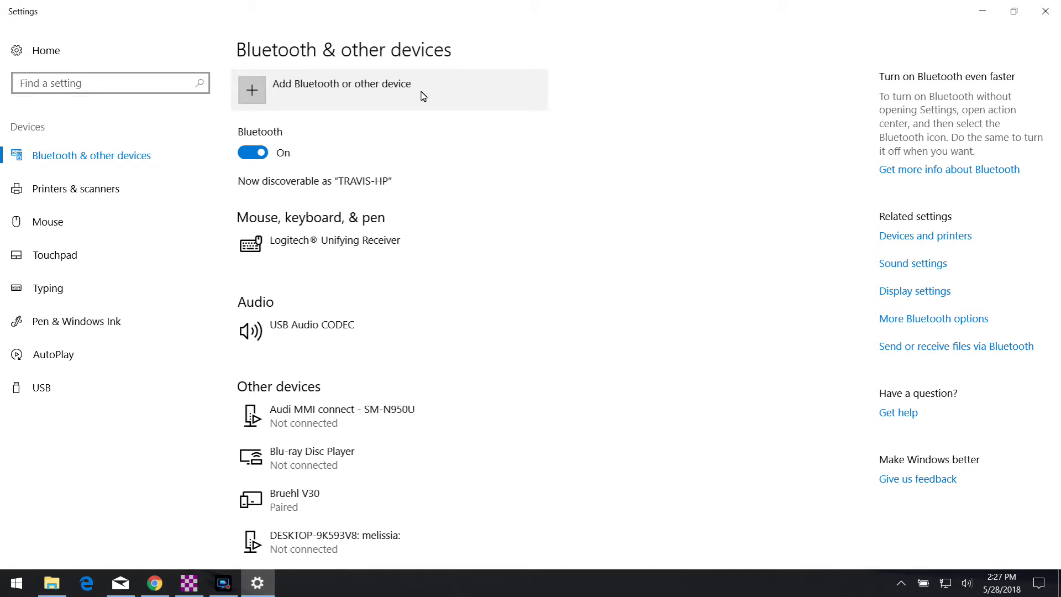
scroll(377, 257, down, 3)
scroll(377, 257, down, 5)
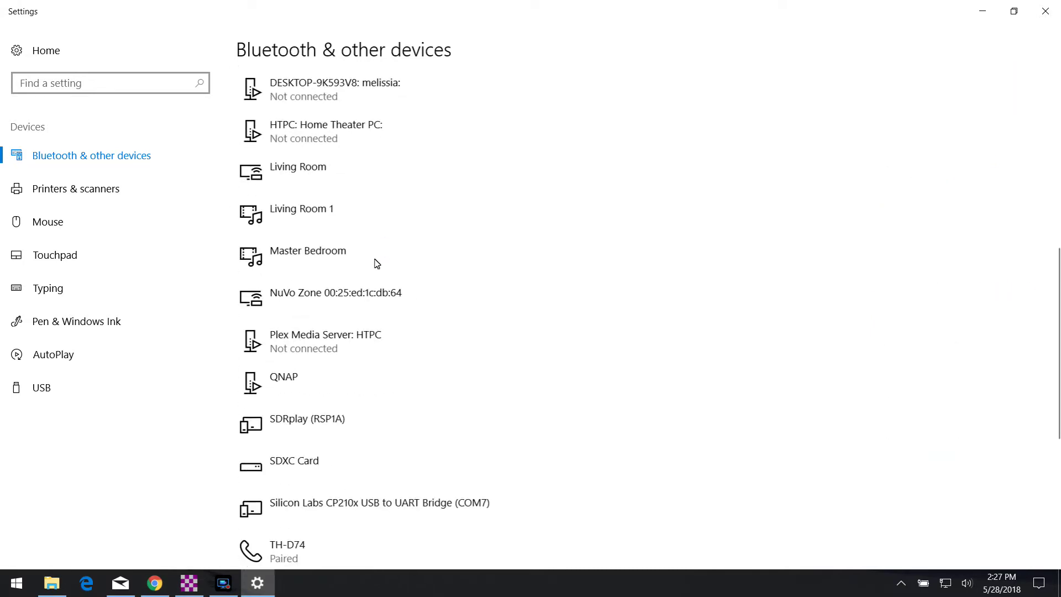
scroll(332, 448, down, 1)
click(315, 406)
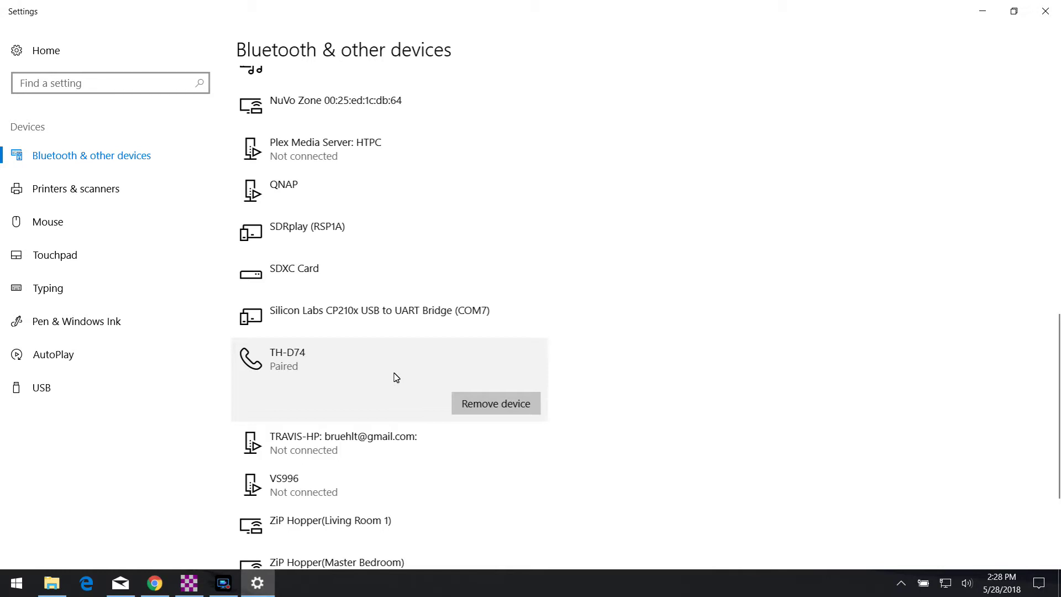
scroll(394, 377, up, 5)
scroll(415, 356, up, 3)
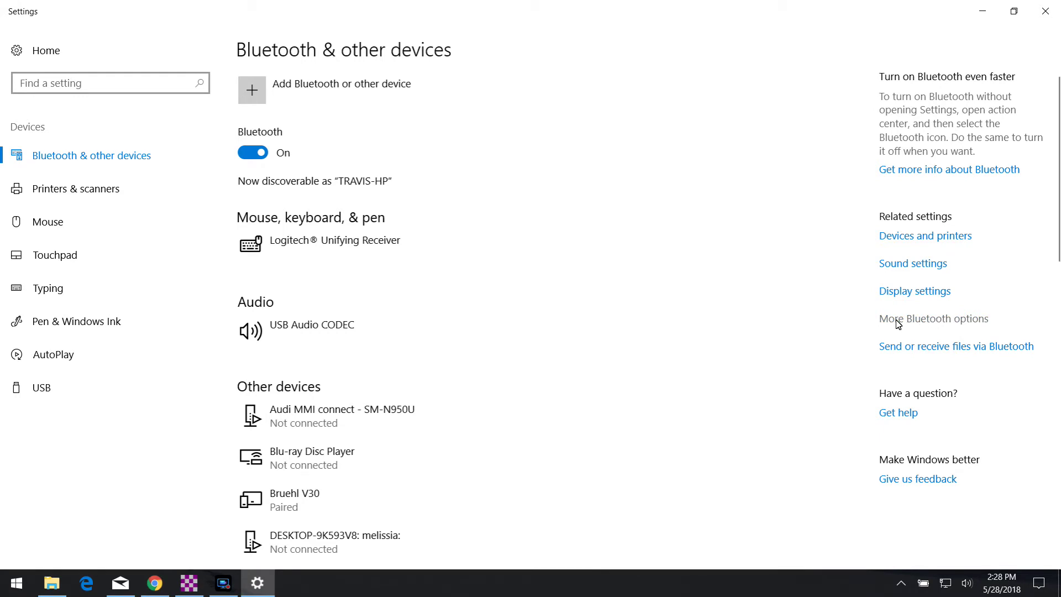
click(897, 321)
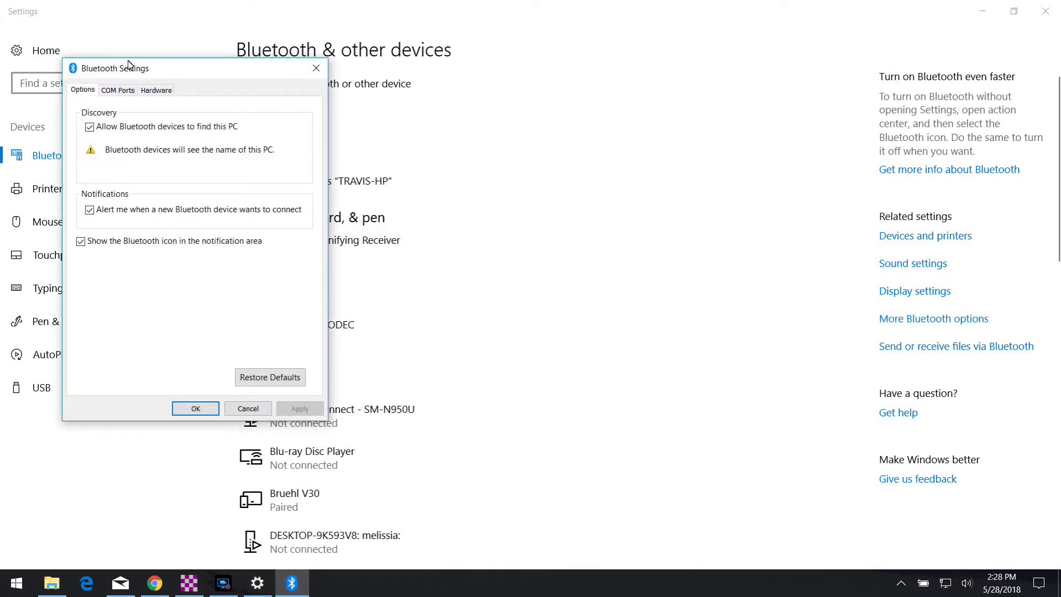
click(118, 90)
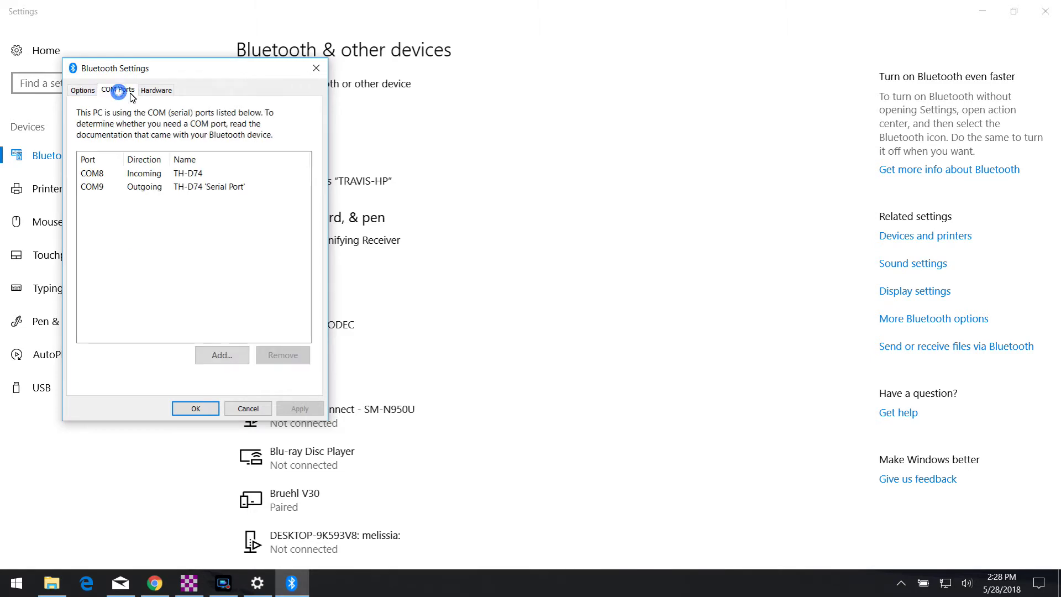
click(192, 187)
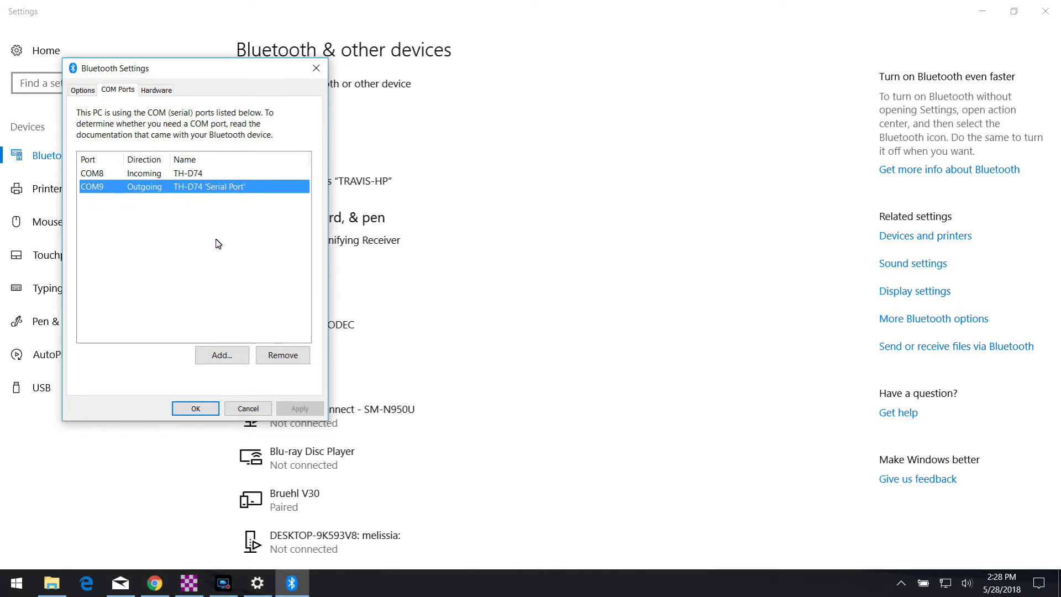
click(196, 408)
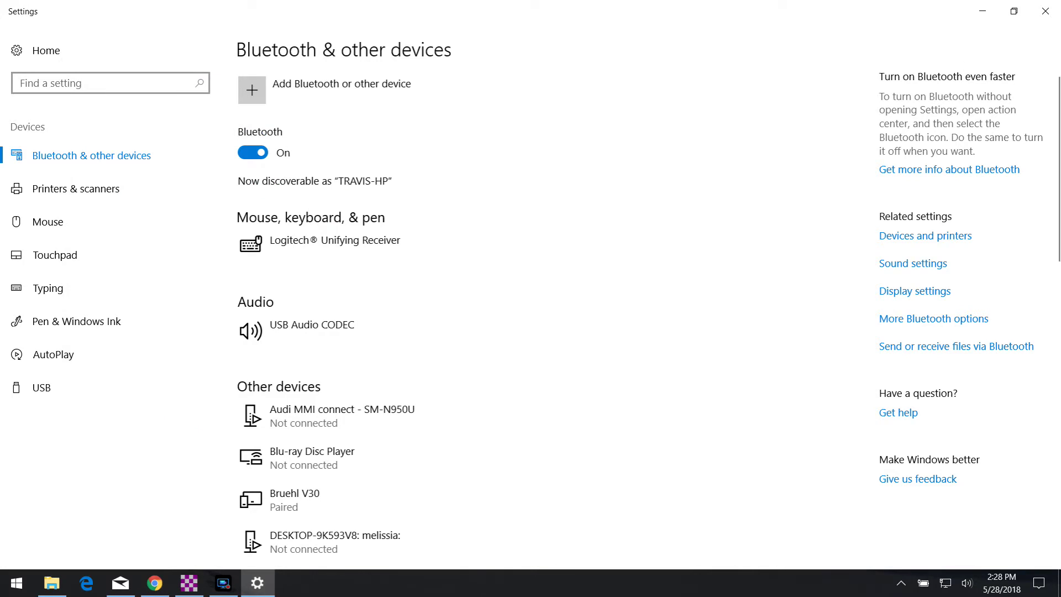
Close Windows Settings and launch Winlink Express from the RMS Express taskbar icon.
click(1040, 14)
click(189, 582)
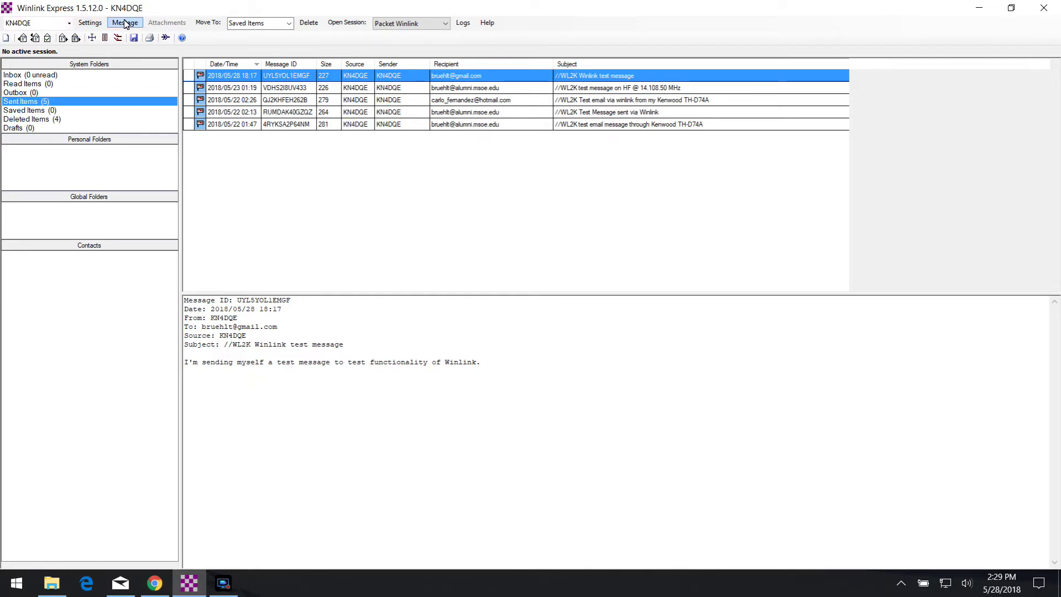
click(126, 23)
click(131, 37)
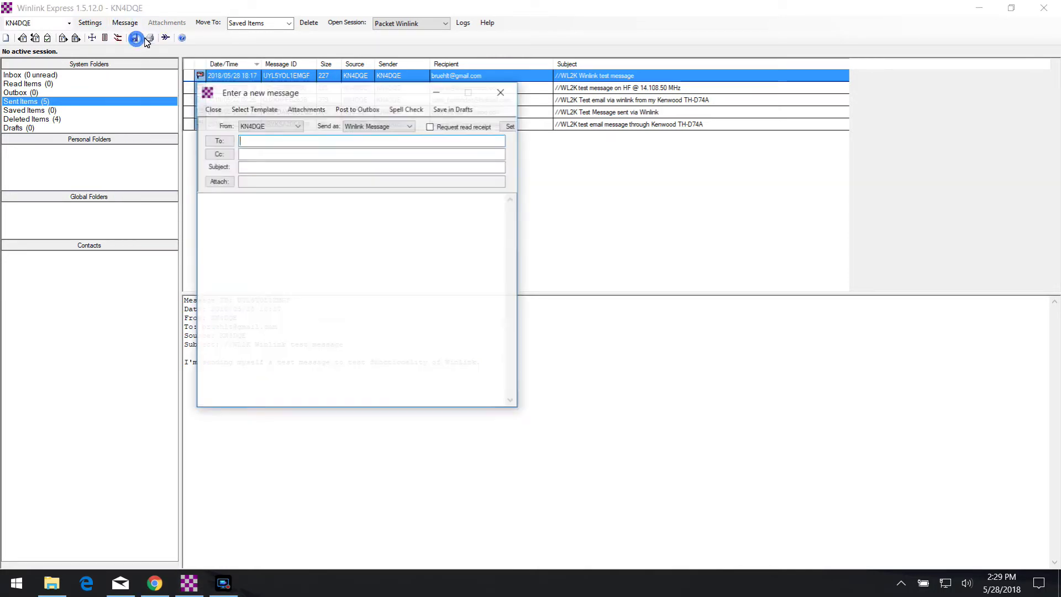
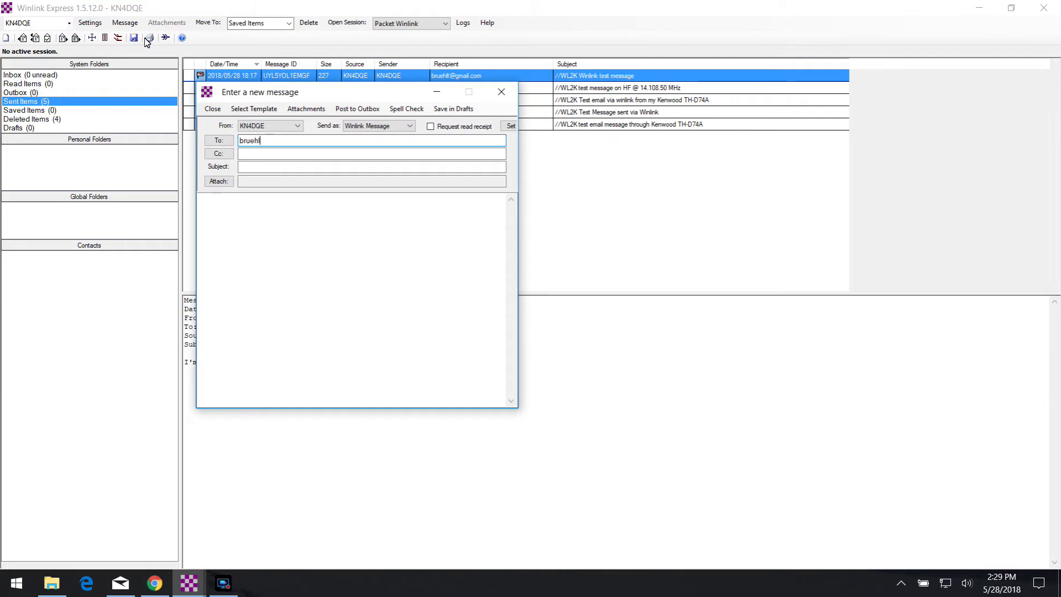
key(Tab)
key(Tab)
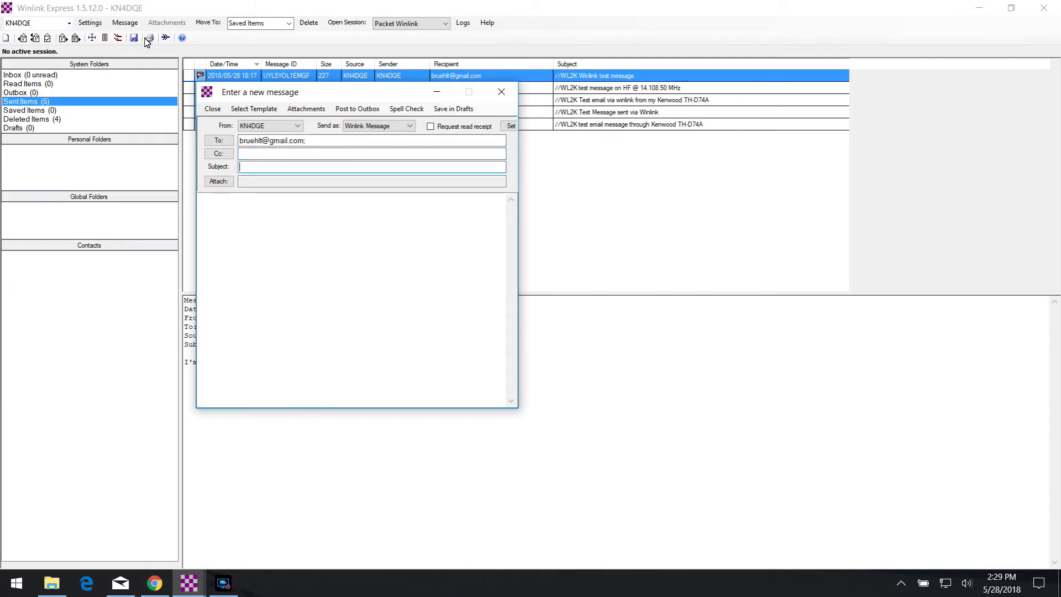
text(Test Message)
key(Tab)
text(This is )
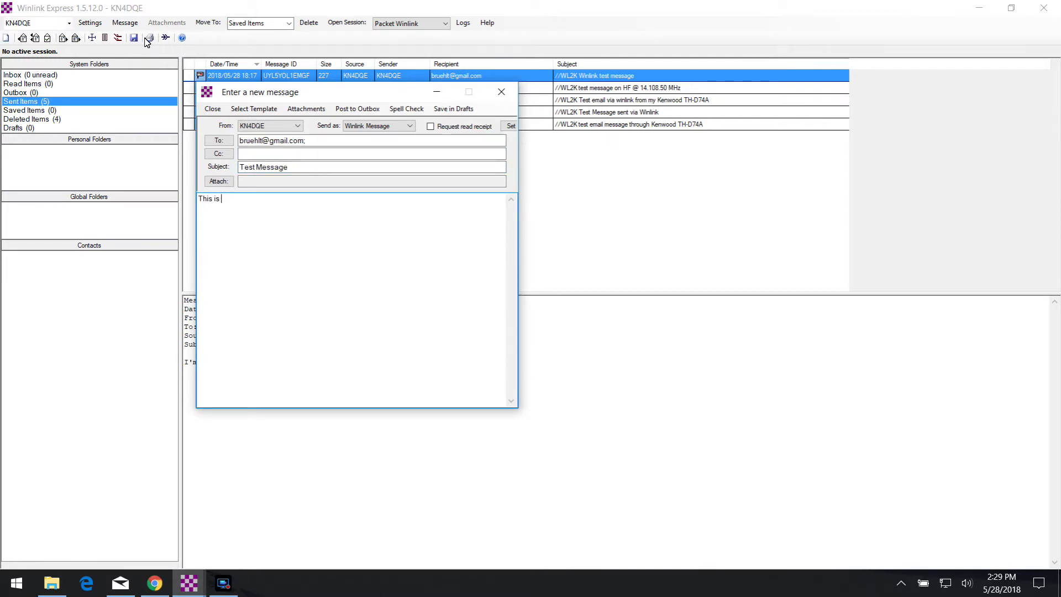
text(a test message to)
text( the winlin)
text(k server)
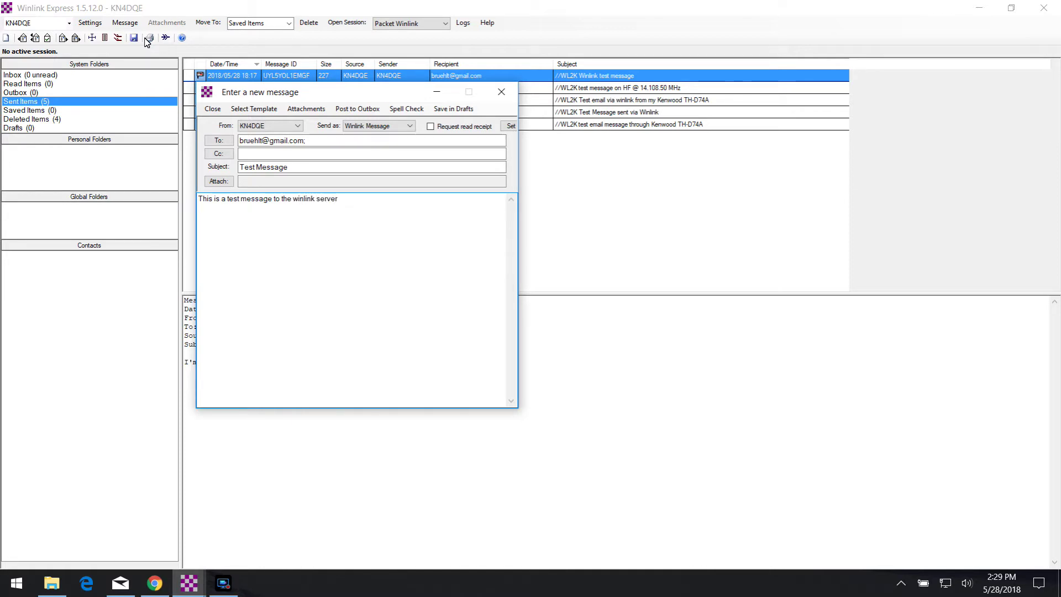
click(356, 109)
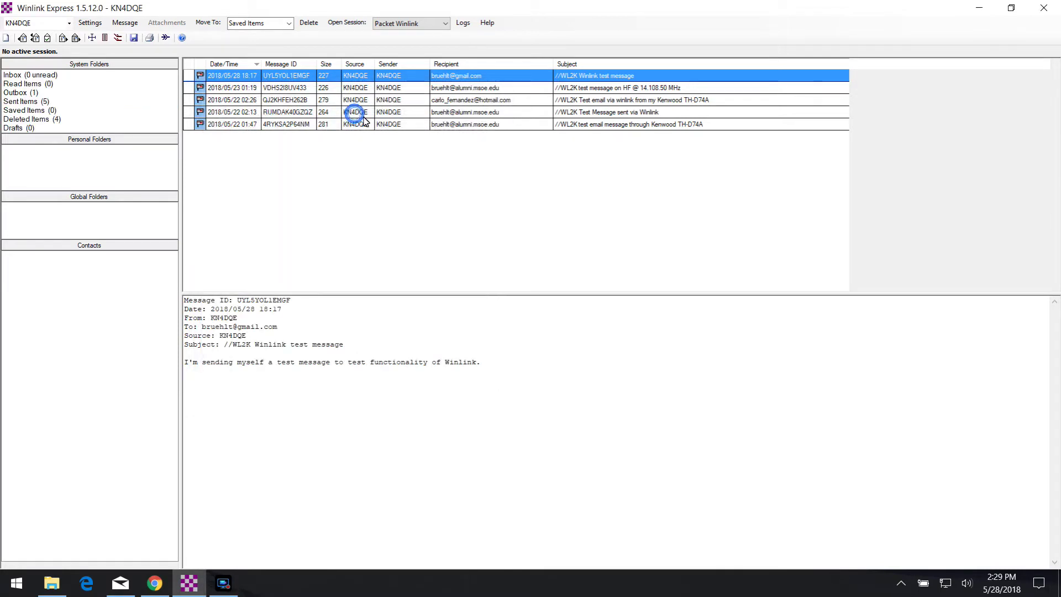
click(18, 92)
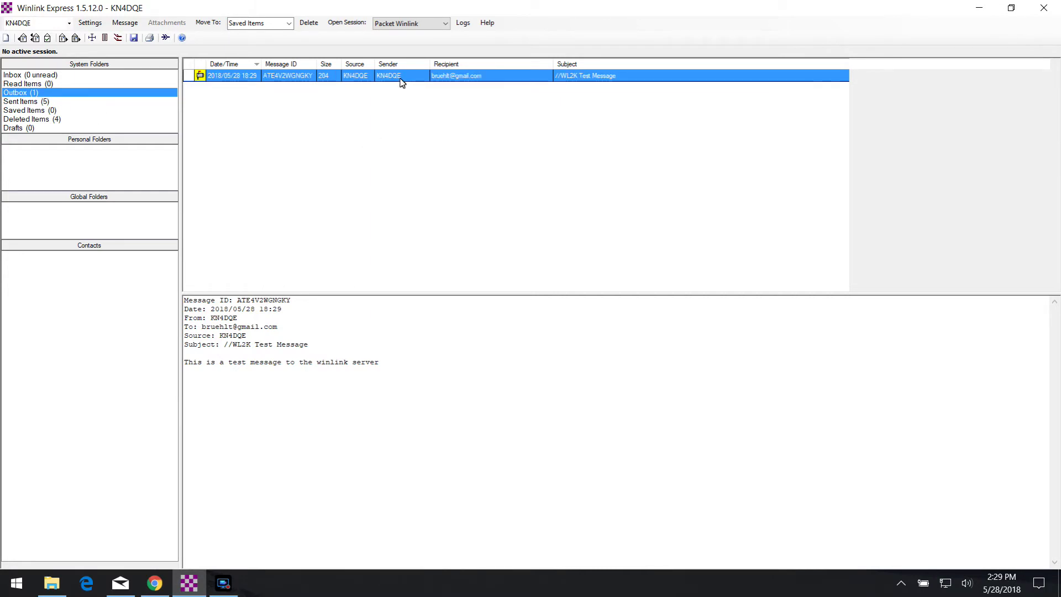
Keep Packet Winlink as the session type and open the session.
click(446, 26)
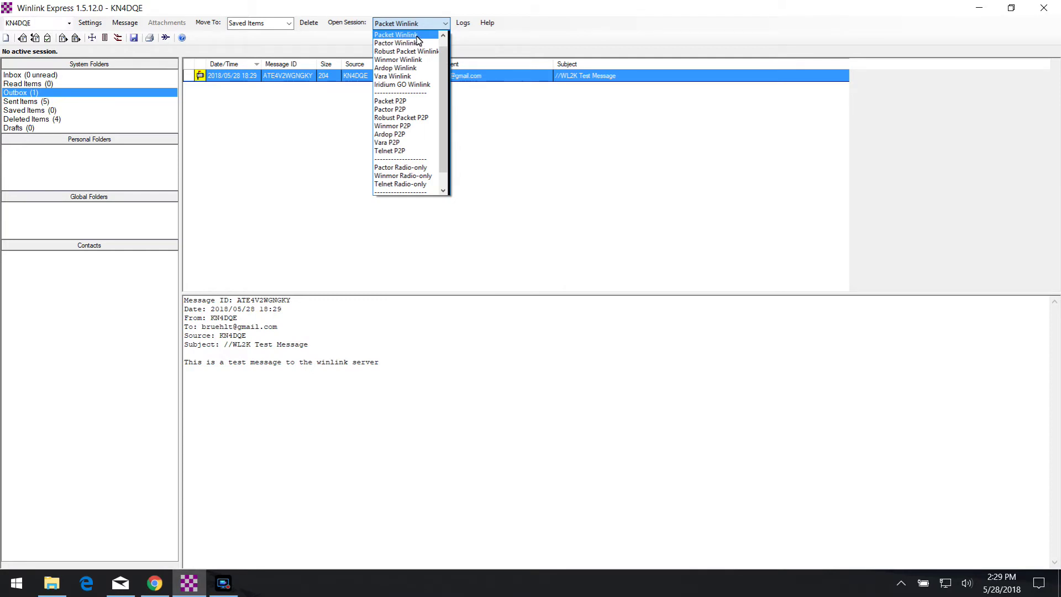
click(343, 35)
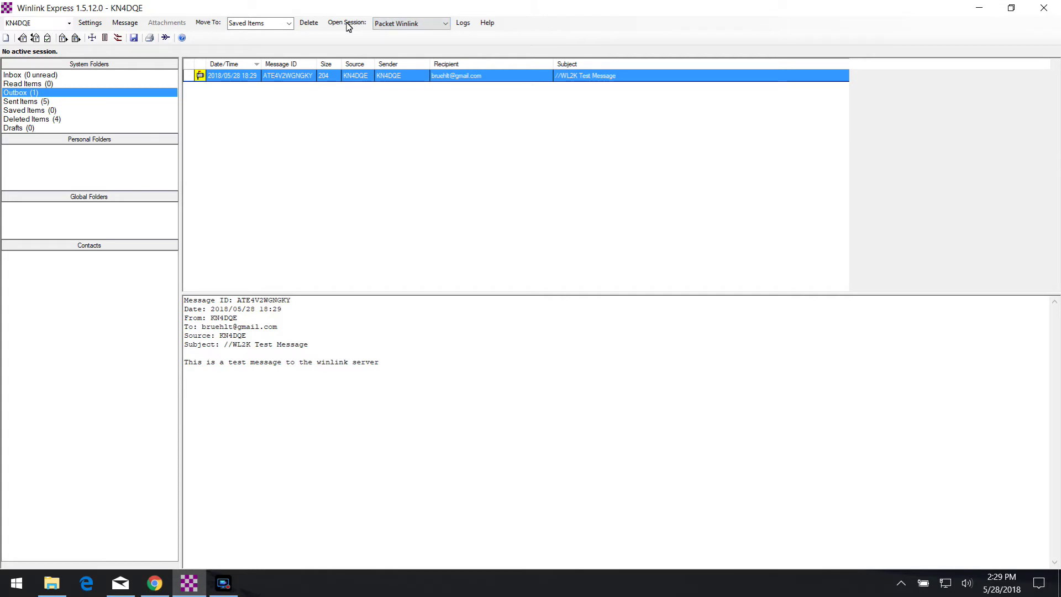
click(346, 23)
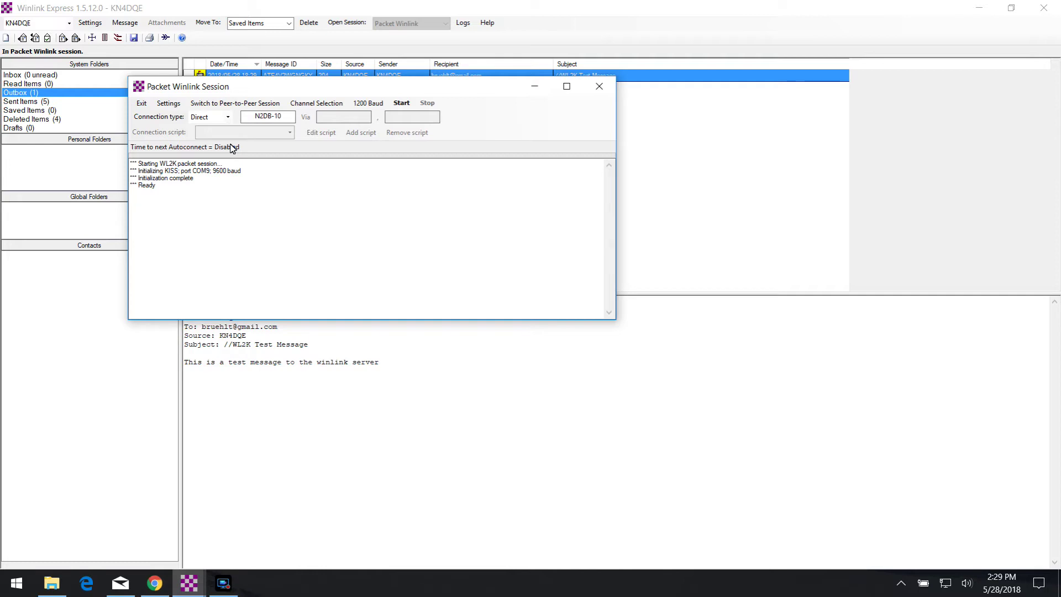
Confirm the KISS TNC on COM9 at 9600 baud and apply with Update.
click(168, 103)
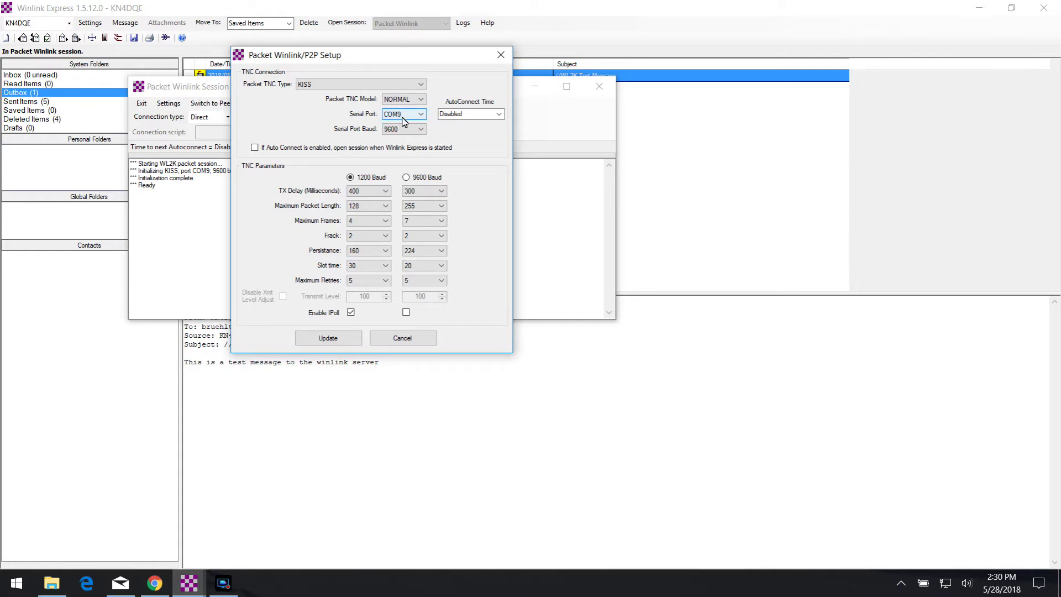
click(396, 131)
click(332, 183)
click(415, 206)
click(402, 338)
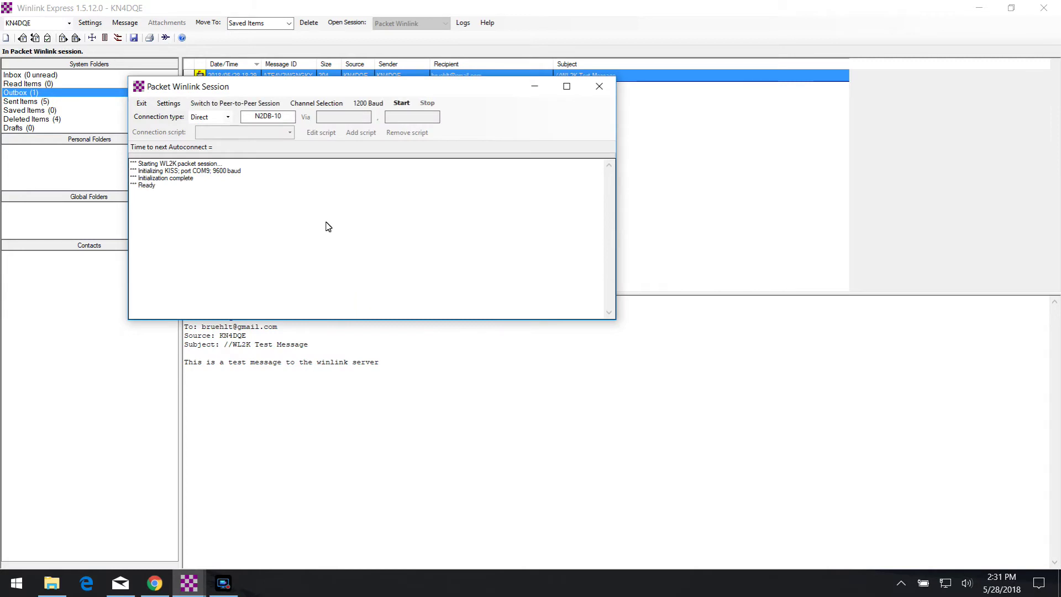
Update the channel table via internet and choose N2DB-10 as the connection target.
click(316, 104)
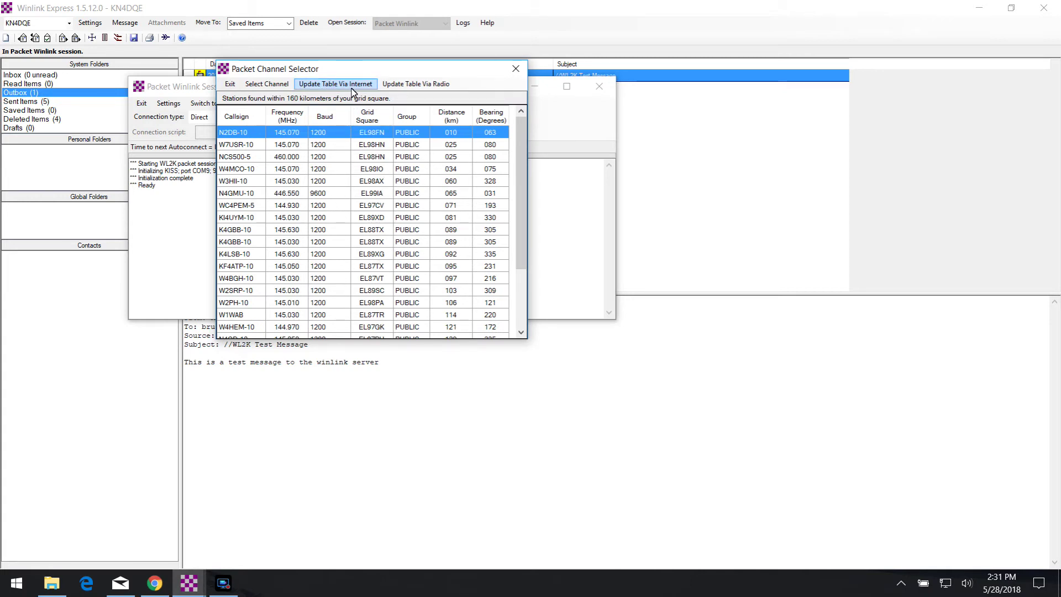
click(335, 84)
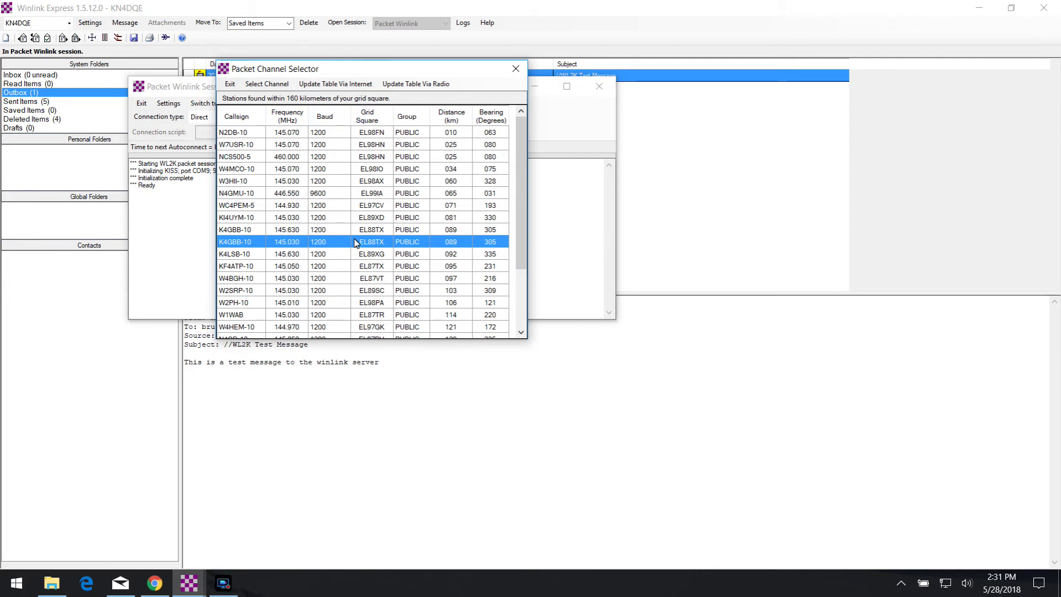
click(322, 192)
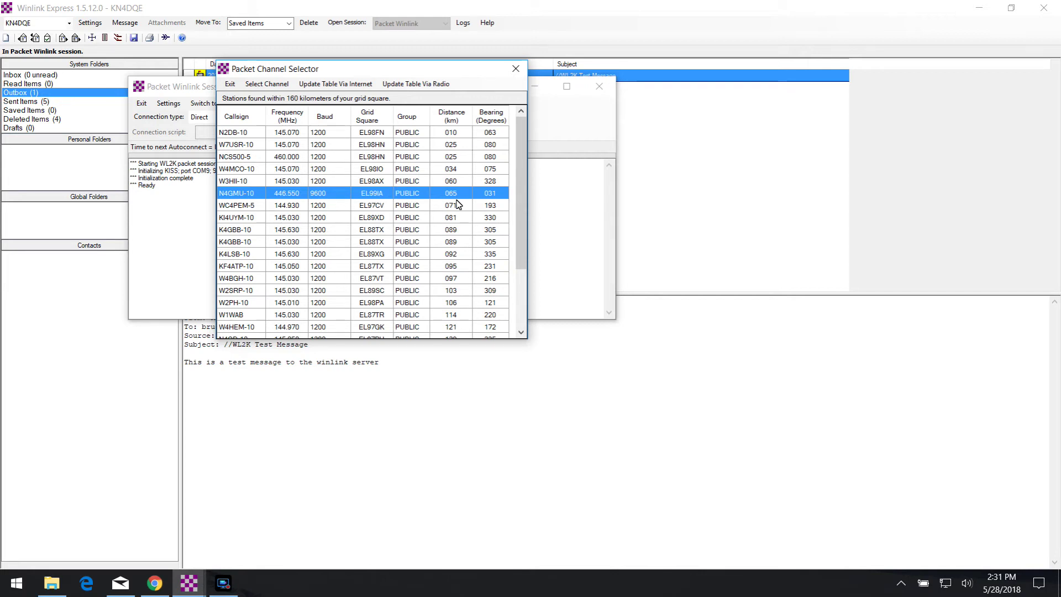
click(235, 145)
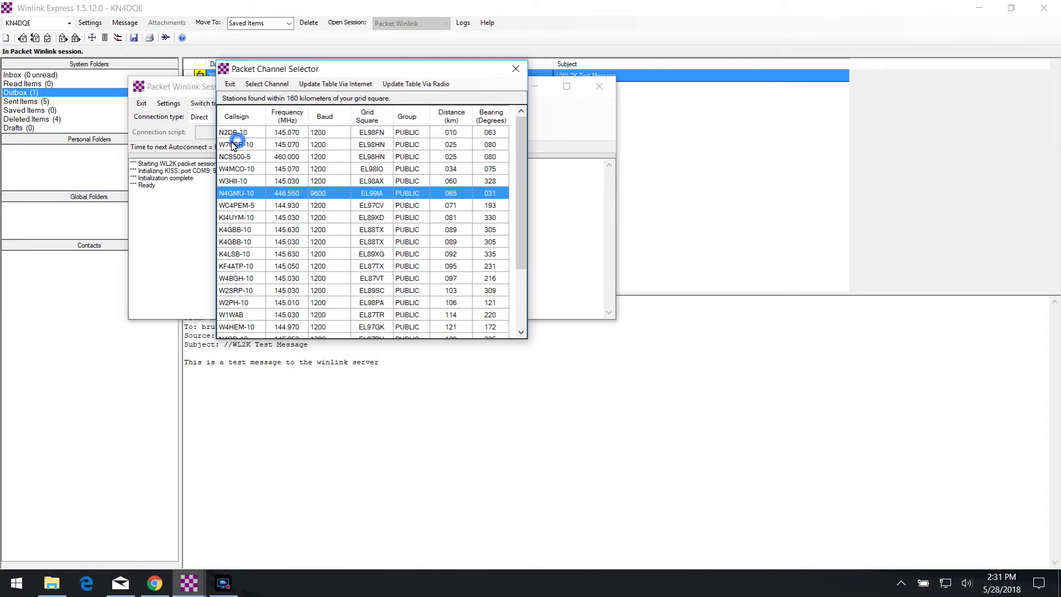
click(459, 135)
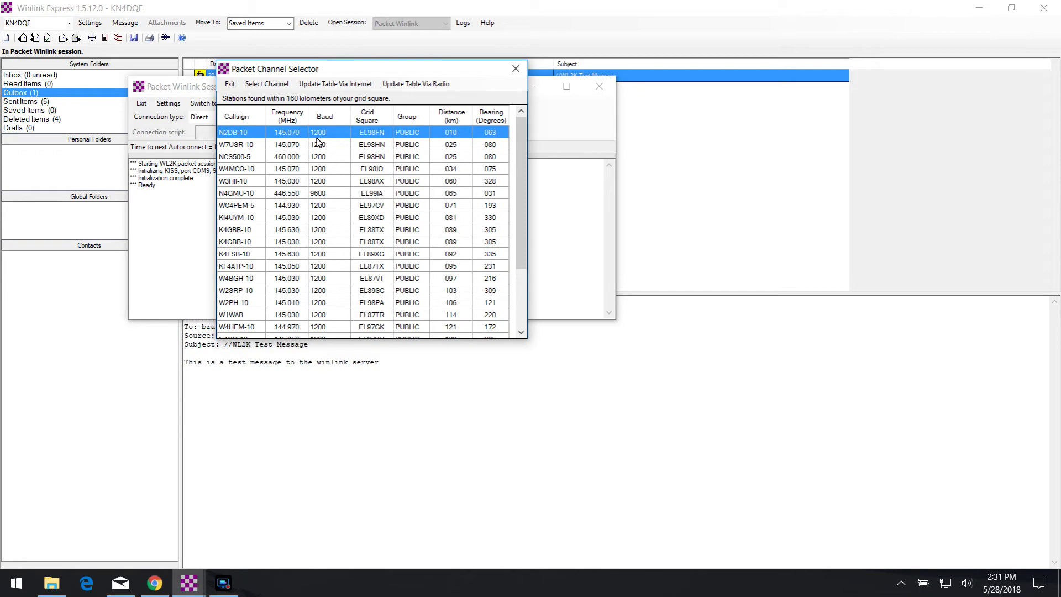
double_click(290, 133)
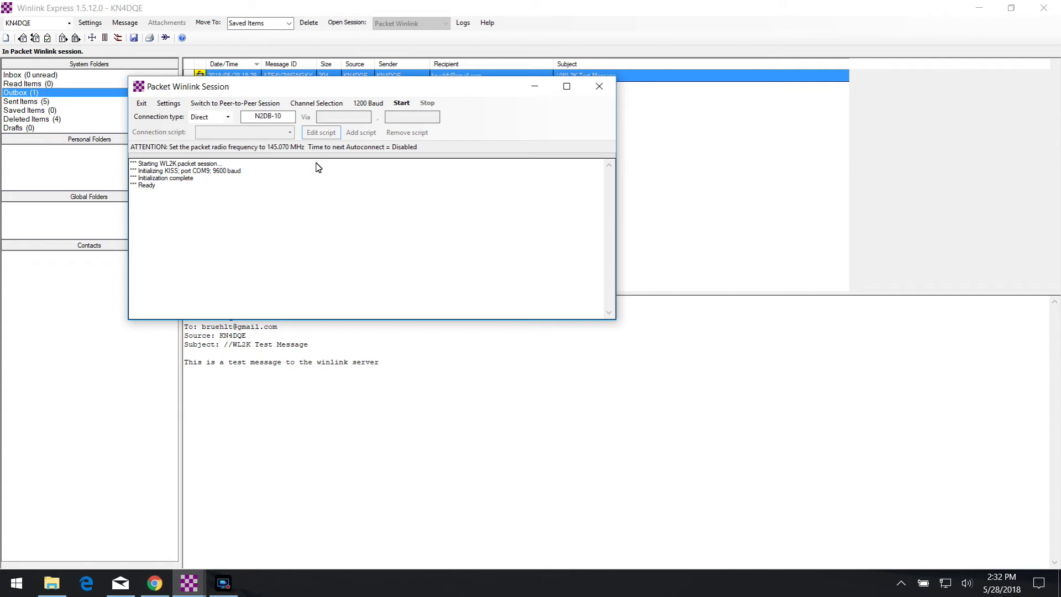
click(401, 103)
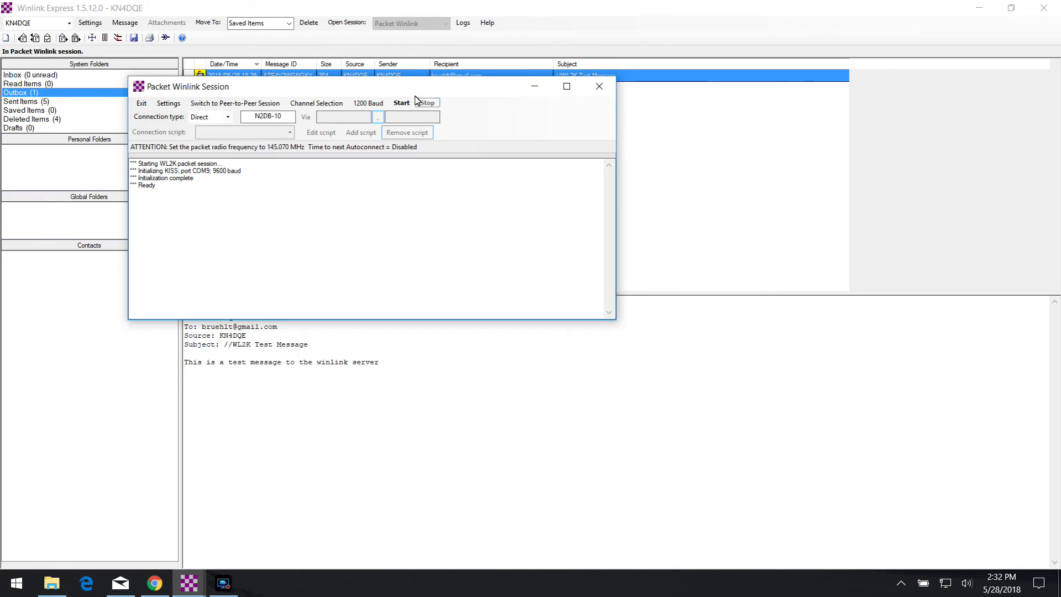
Connect to N2DB-10 to send the test message, then stop the session.
click(403, 103)
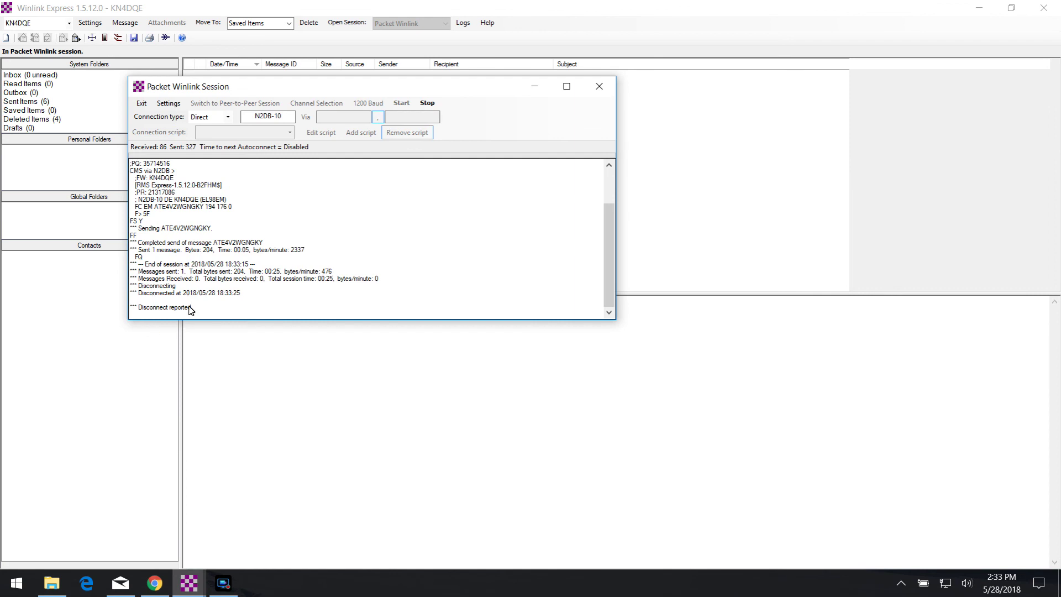
click(428, 106)
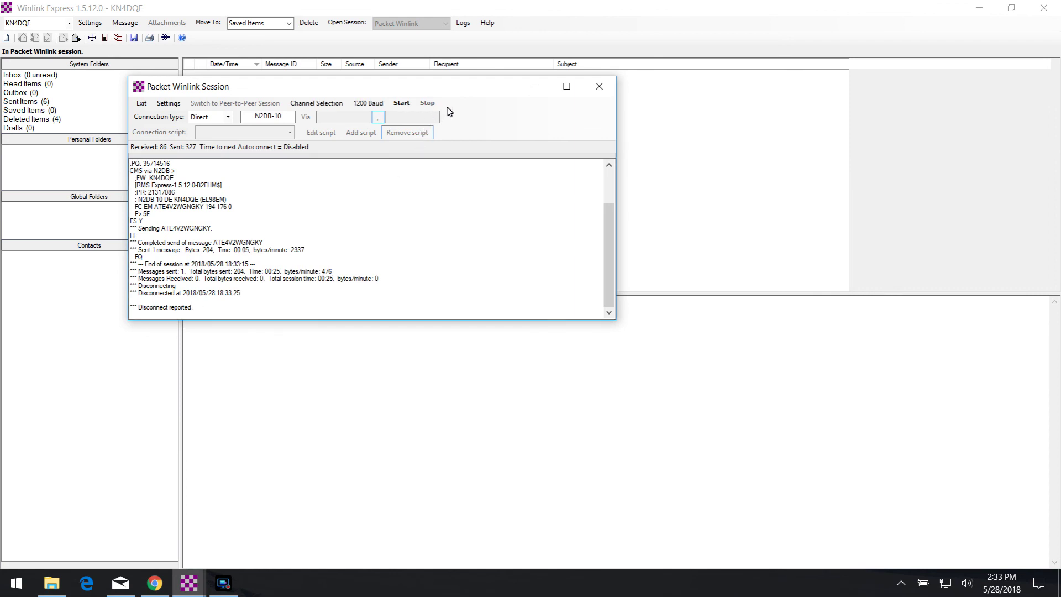